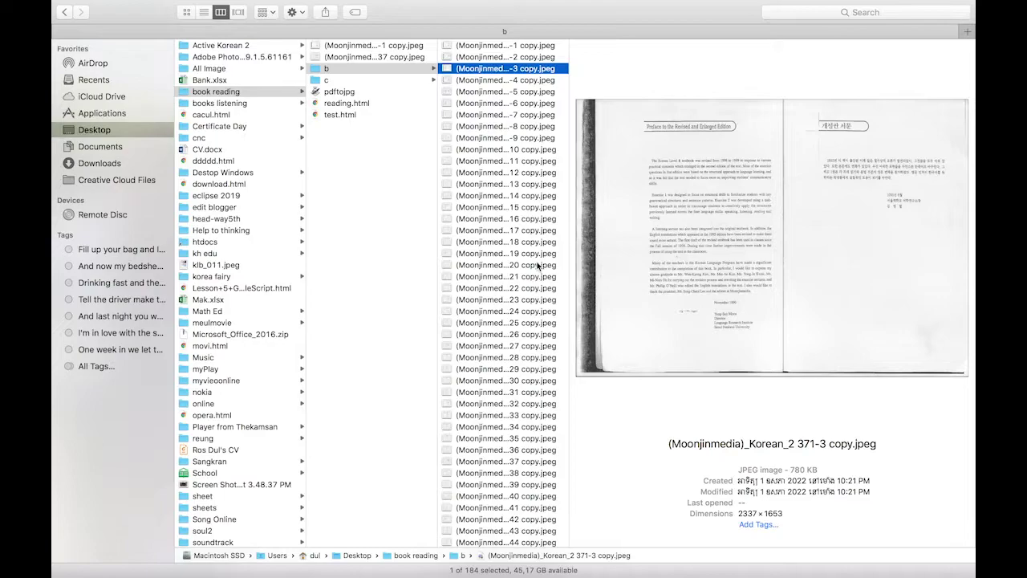
- Flip through the two-page scans in folder b from 404-36 onward in full-size Quick Look
key("Down")
key("Down")
key("Down")
key("Down")
left_click(533, 451)
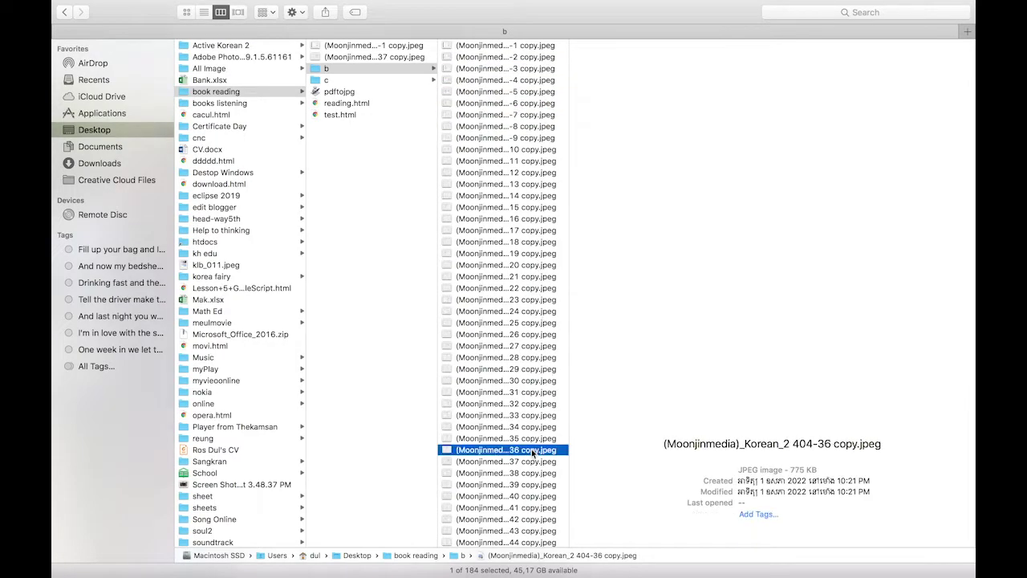
key("space")
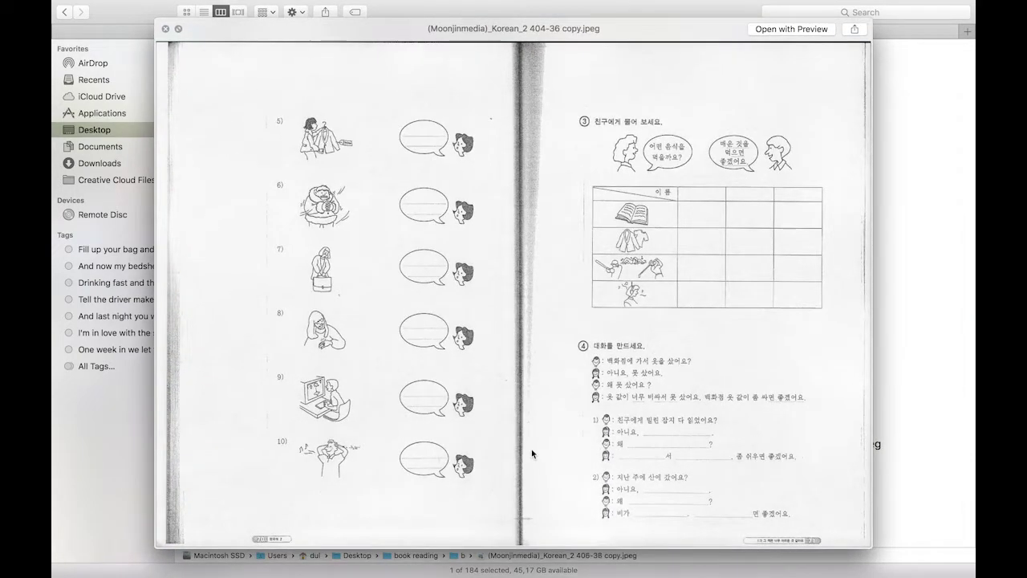
key("Down")
key("Down")
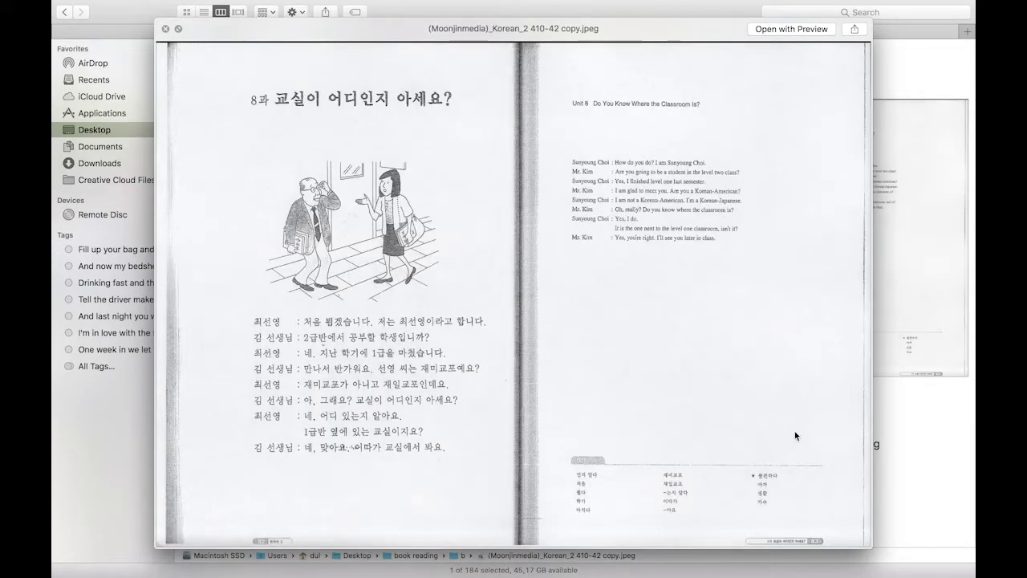
key("space")
left_click(544, 219)
- Check the scans in folder c, then select the 405-37 scan in book reading and bring Photoshop forward
scroll(544, 219, "down", 10)
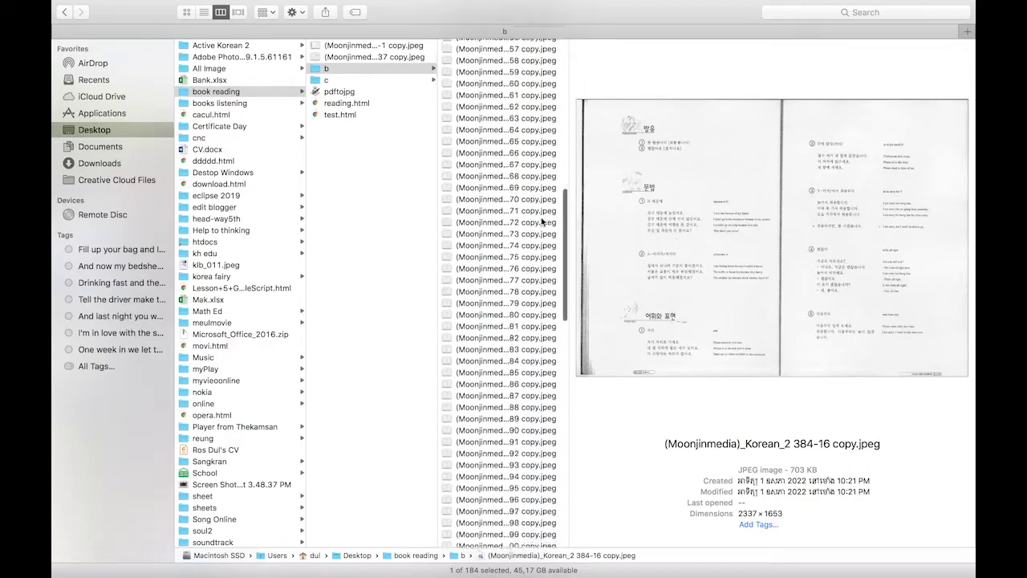
left_click(347, 68)
left_click(482, 138)
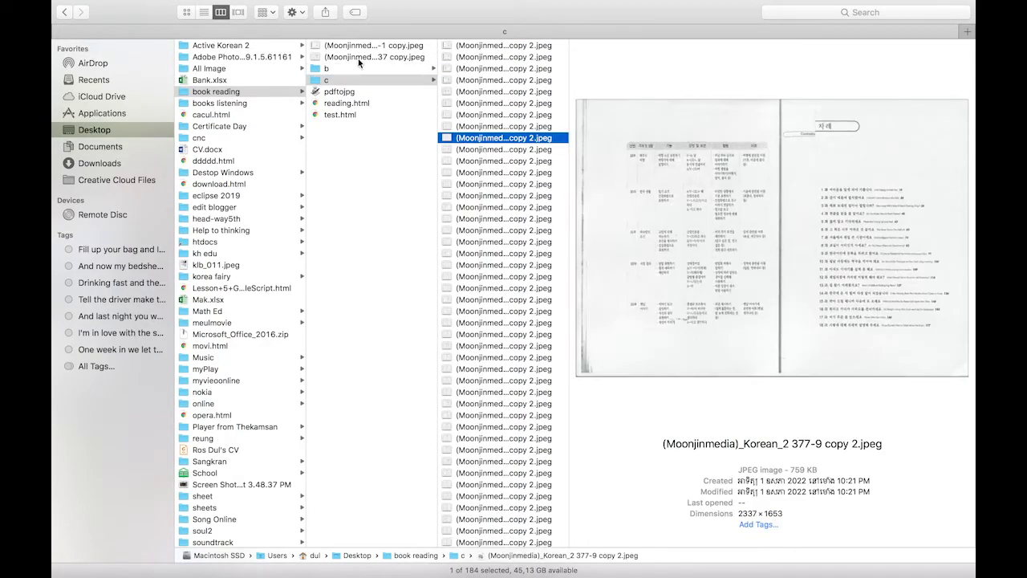
left_click(352, 69)
left_click(378, 61)
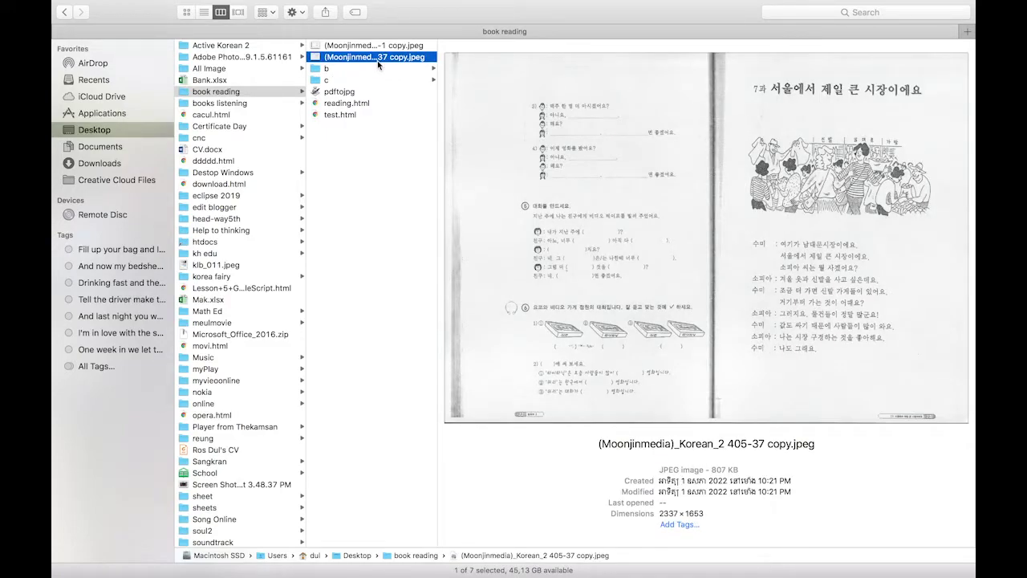
mouse_move(359, 564)
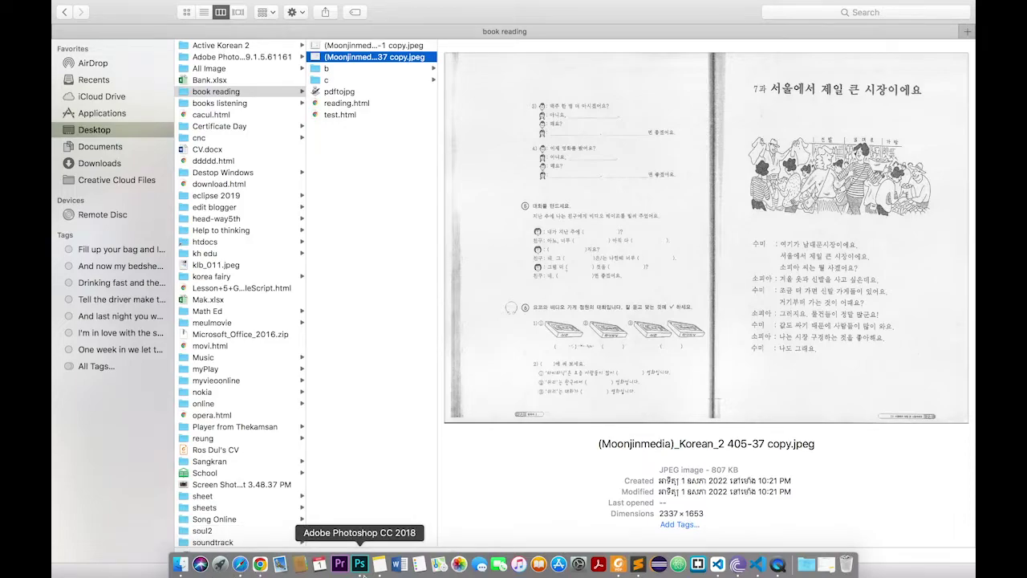
left_click(359, 564)
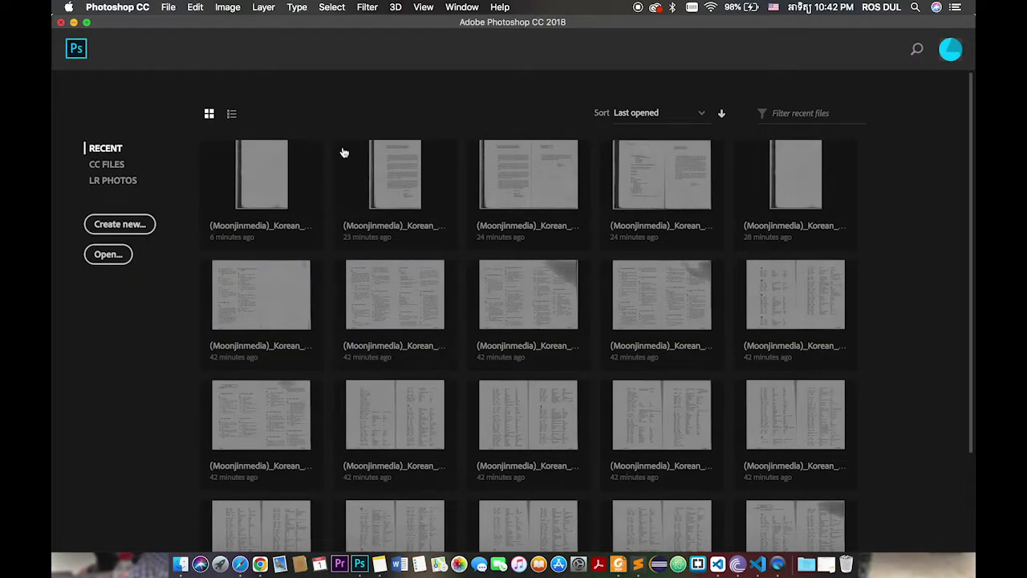
- Open the 405-37 copy.jpeg scan from book reading as a Photoshop document
left_click(169, 7)
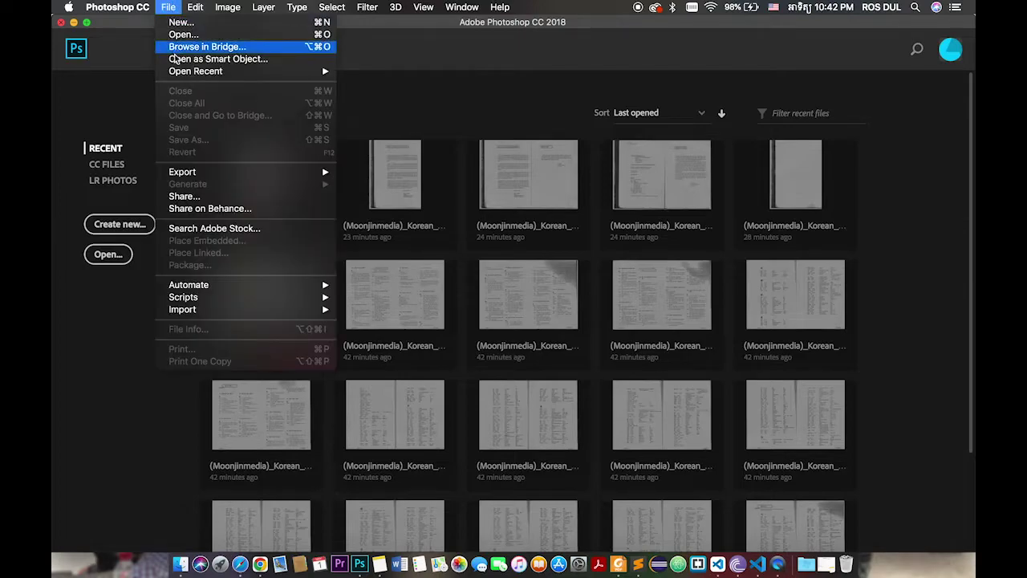
left_click(180, 35)
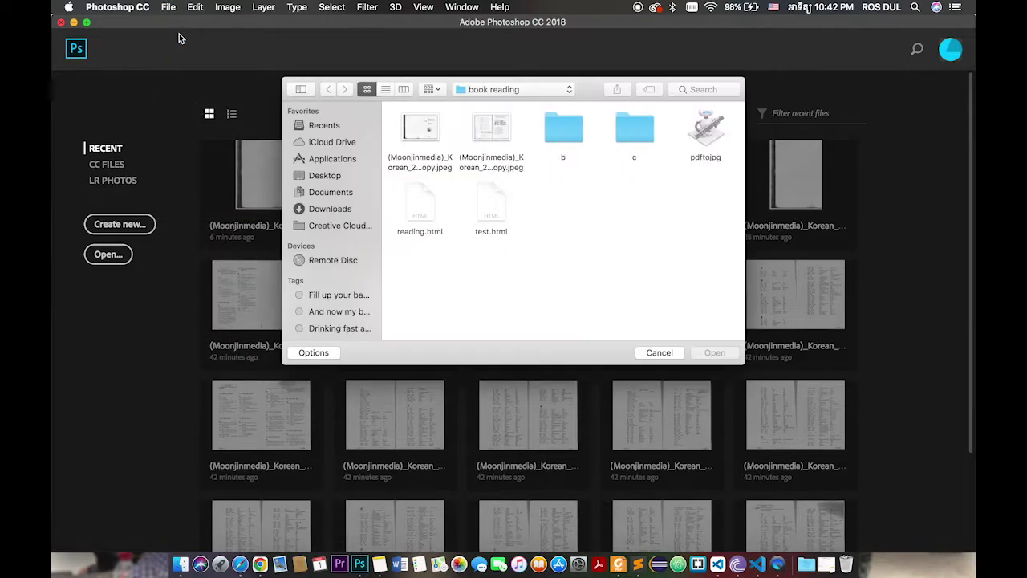
left_click(486, 126)
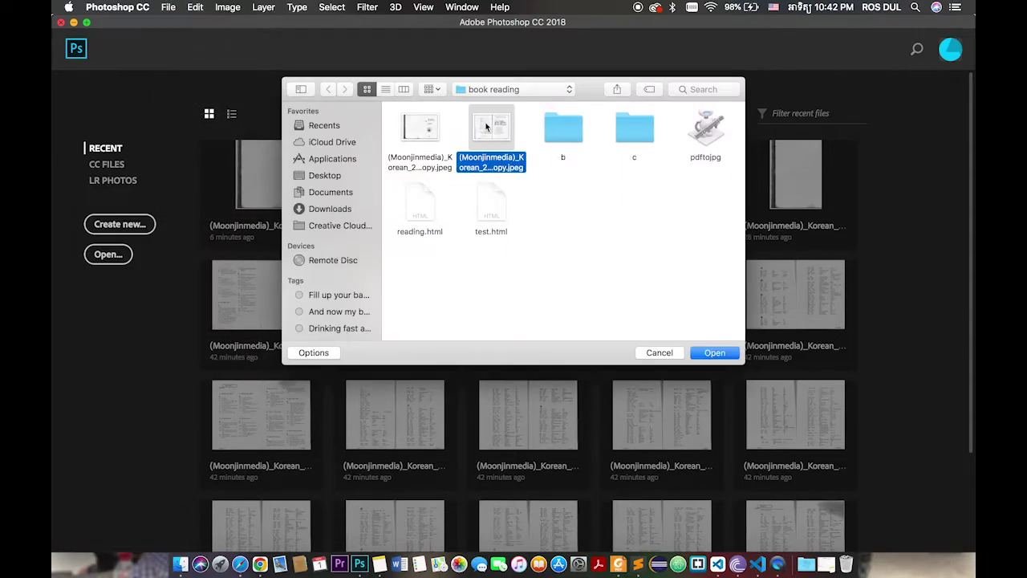
key("space")
key("space")
left_click(709, 355)
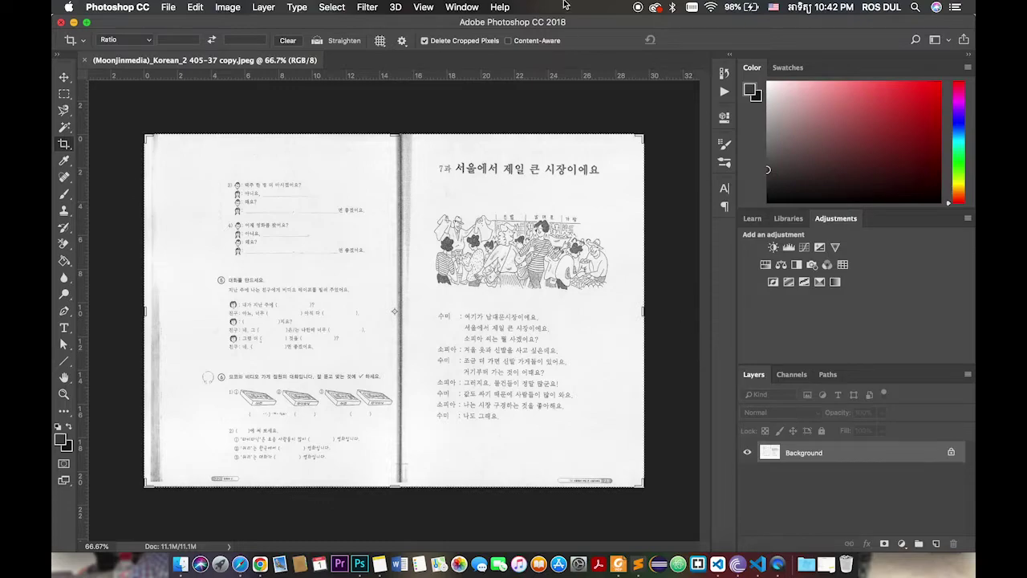
left_click(459, 7)
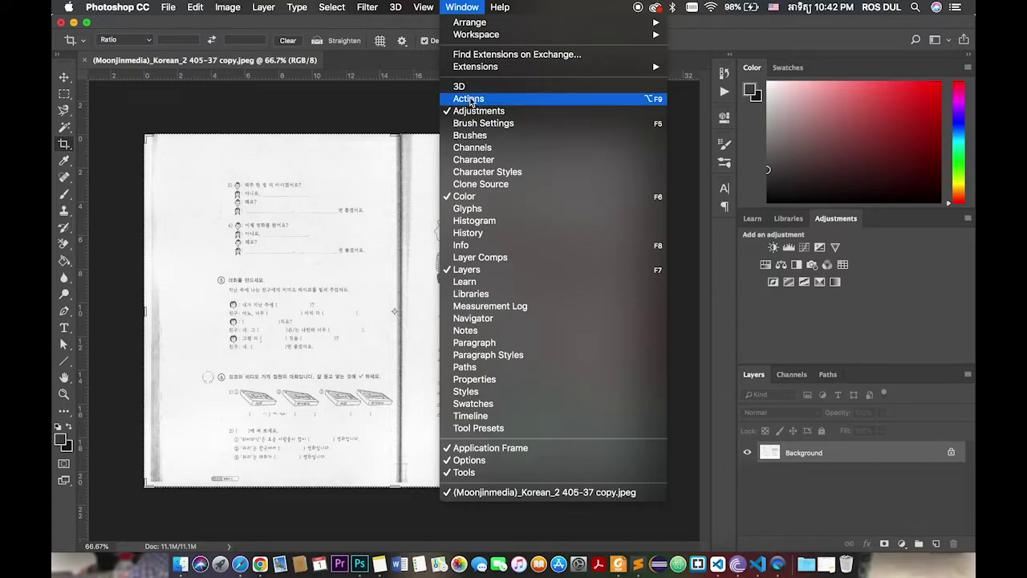
- In the Actions panel, add an action called 'sideR' and start recording it
left_click(470, 99)
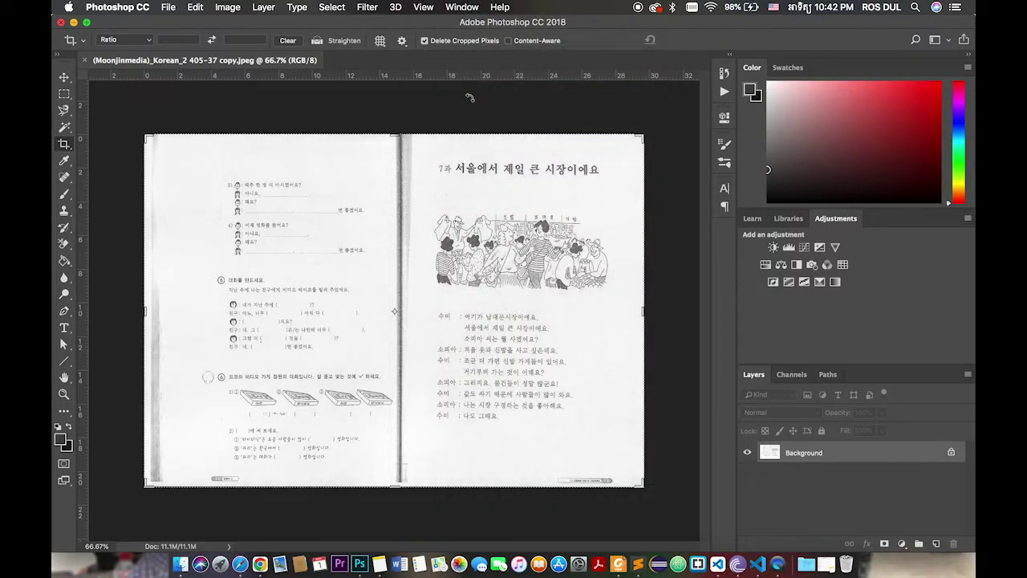
left_click(725, 93)
left_click(725, 93)
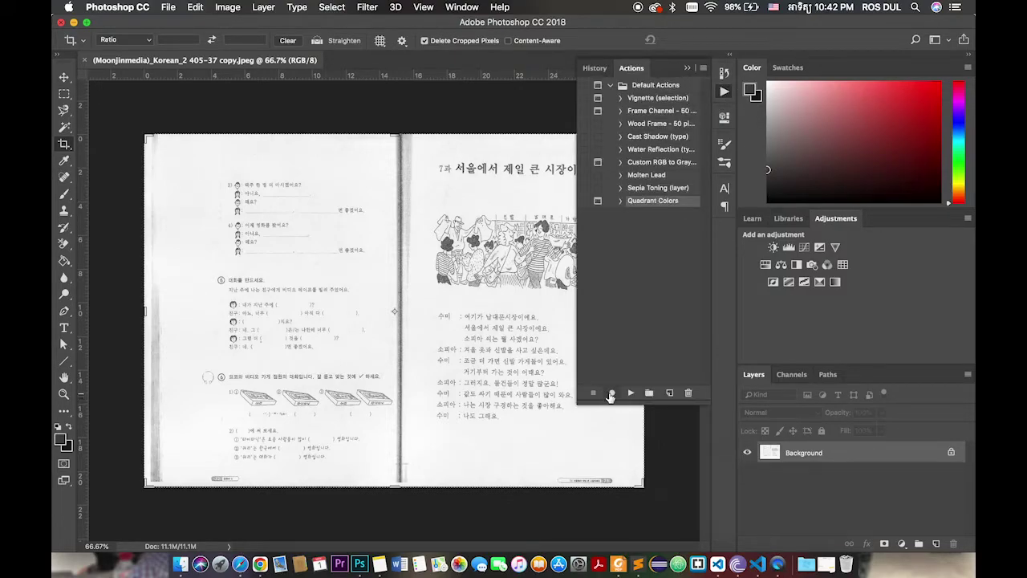
left_click(671, 392)
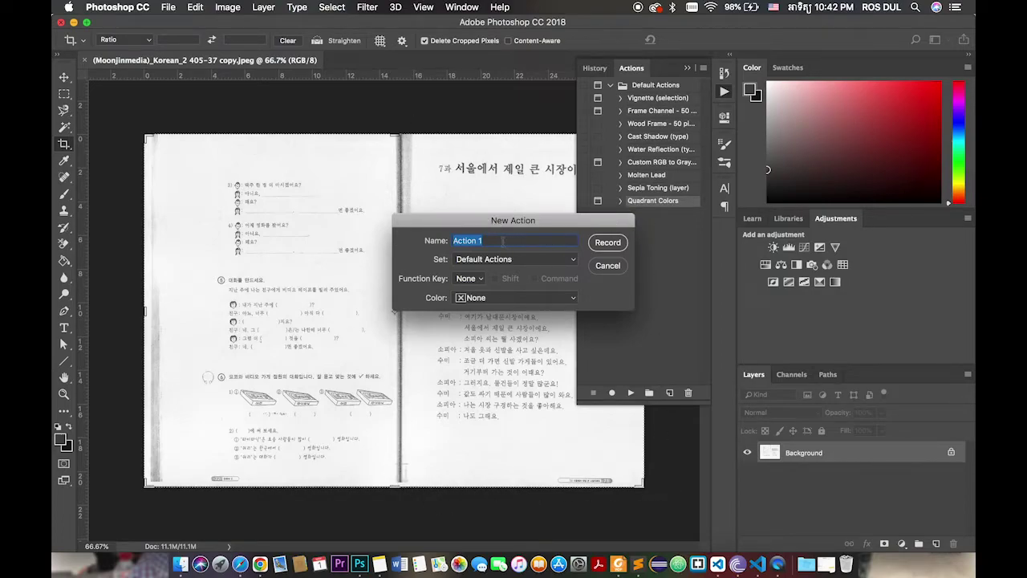
type("si")
type("de")
type("R")
left_click(614, 244)
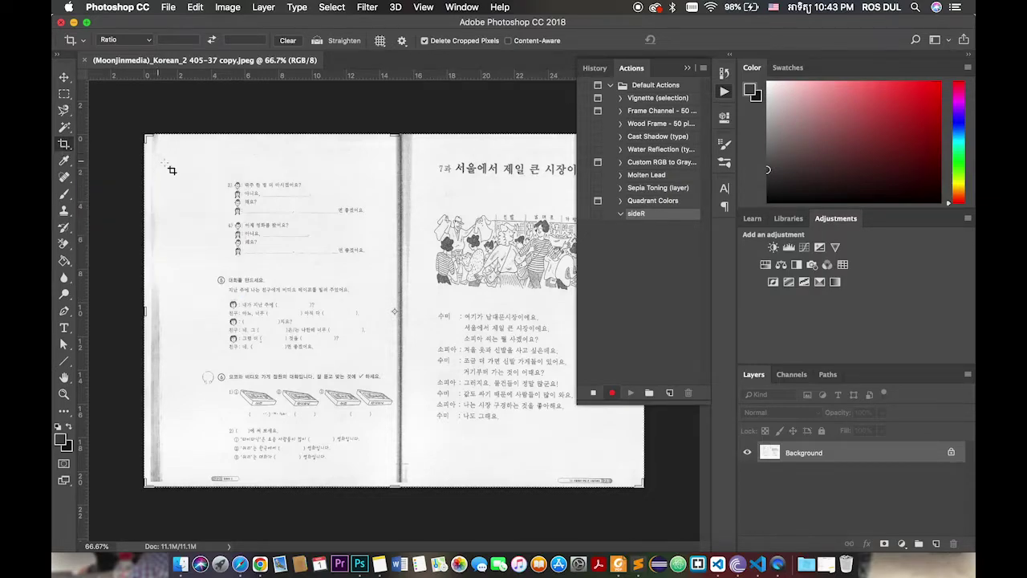
- Crop the scan to keep only its right-hand page as the recorded Crop step
left_click_drag(143, 312, 268, 325)
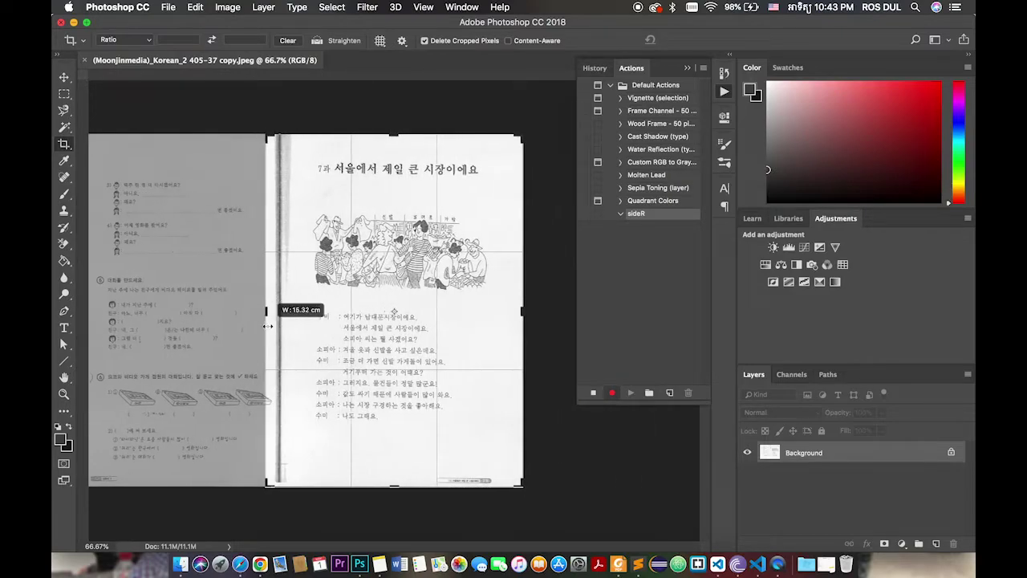
left_click_drag(268, 325, 277, 311)
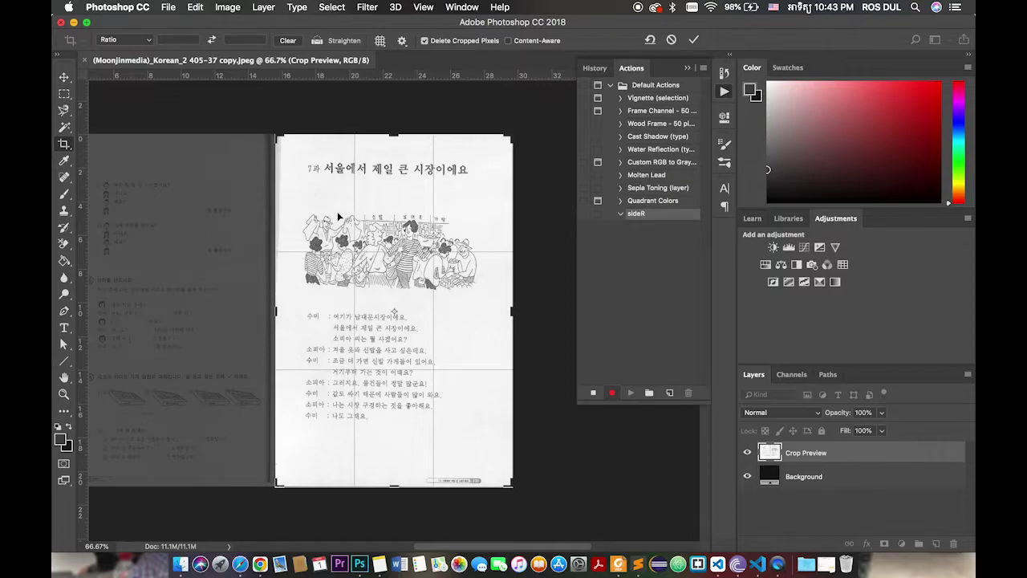
key("Return")
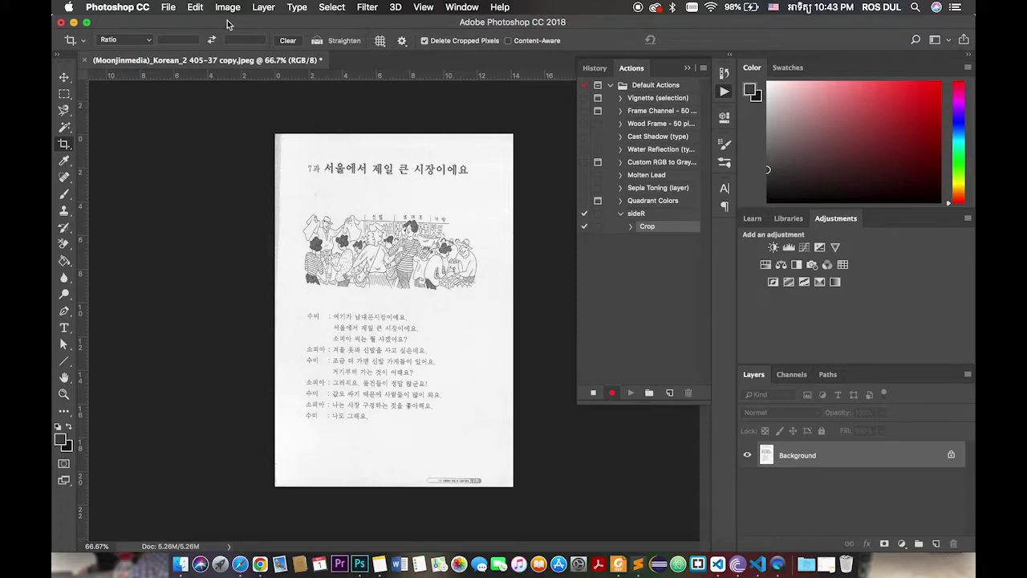
left_click(169, 9)
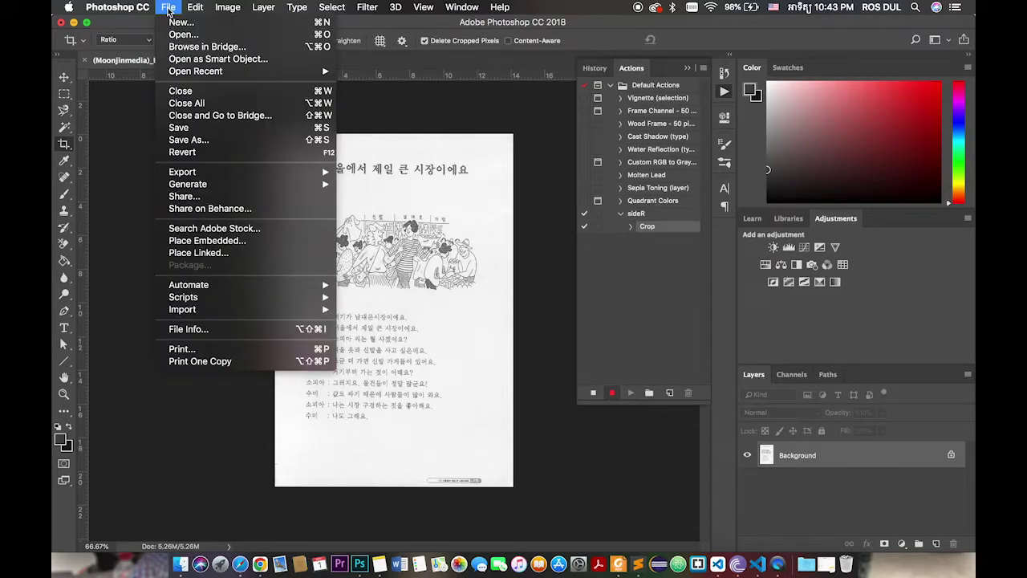
- Save the cropped page as JPEG (quality 5, Progressive), then stop recording sideR
left_click(198, 130)
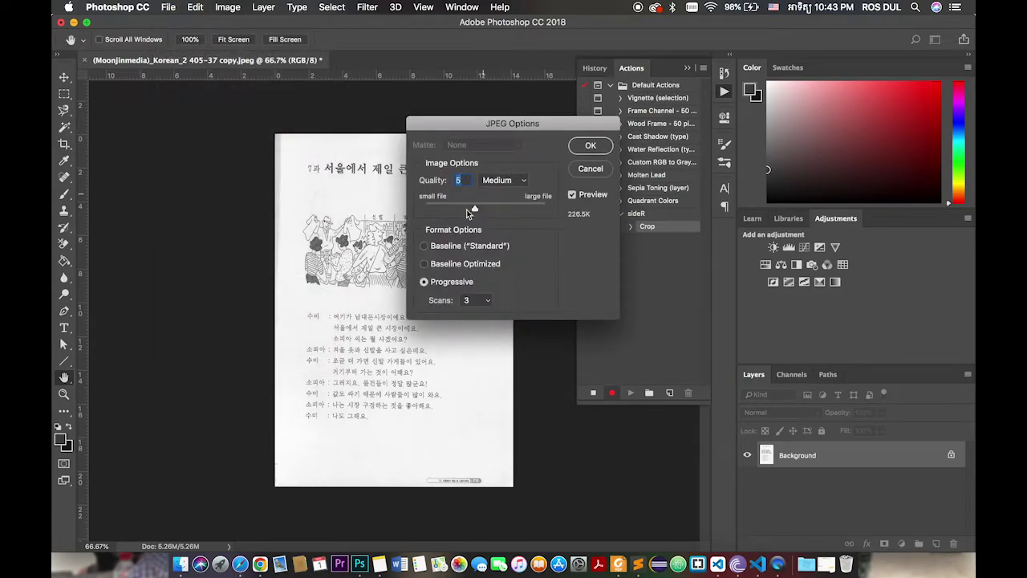
left_click(591, 146)
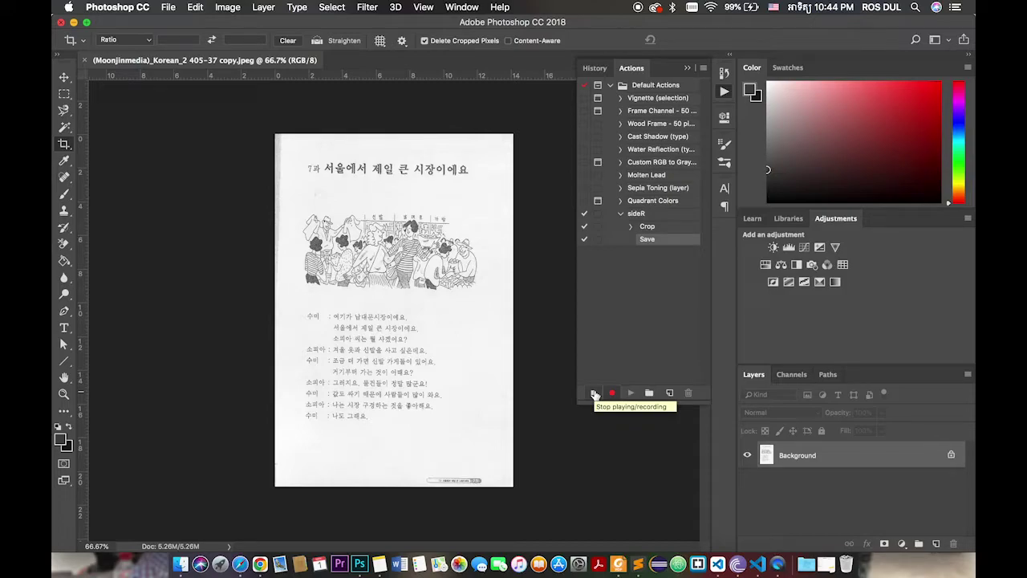
left_click(595, 393)
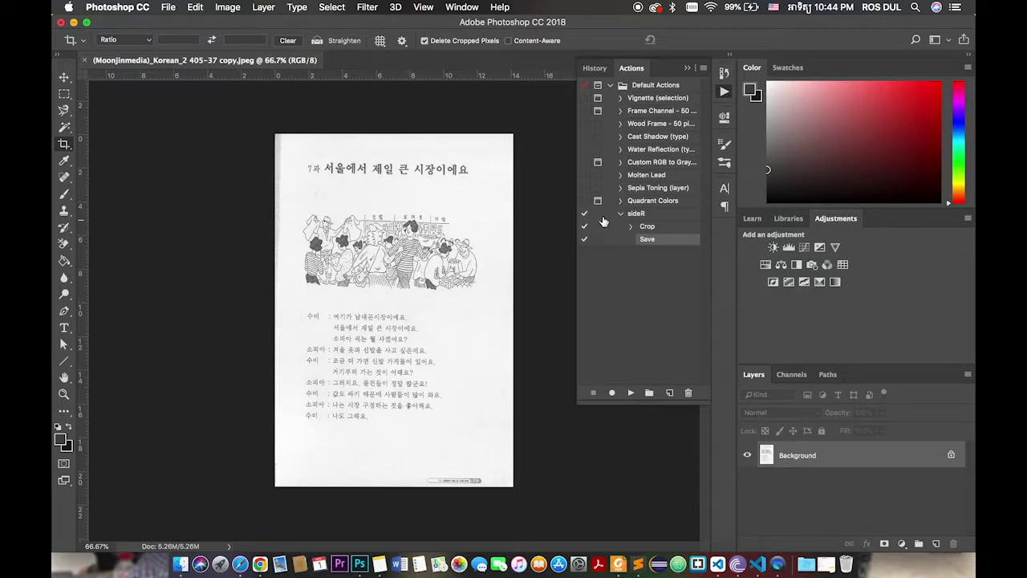
- Select the completed sideR action (Crop, Save) in the Actions panel
left_click(726, 94)
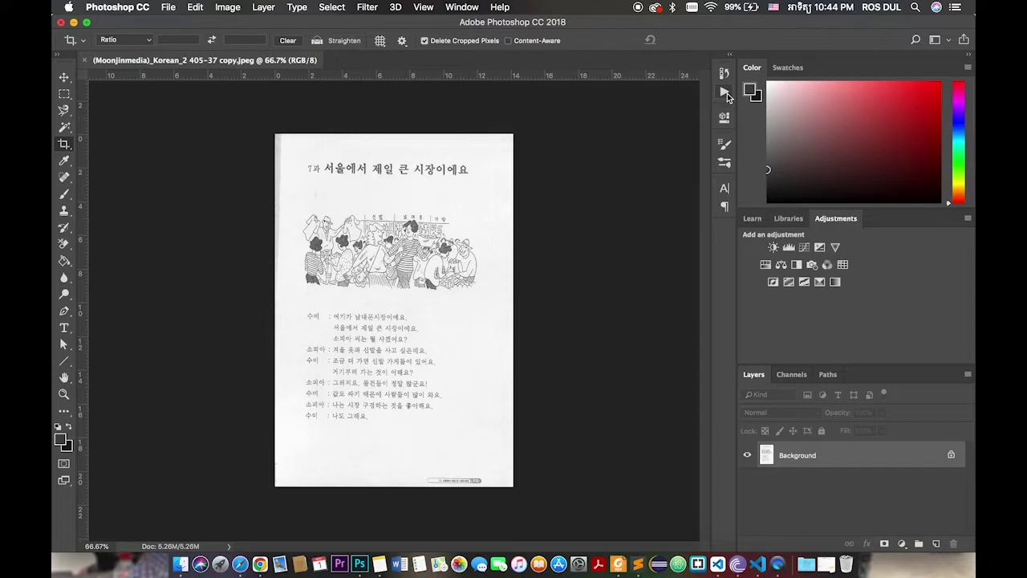
left_click(727, 94)
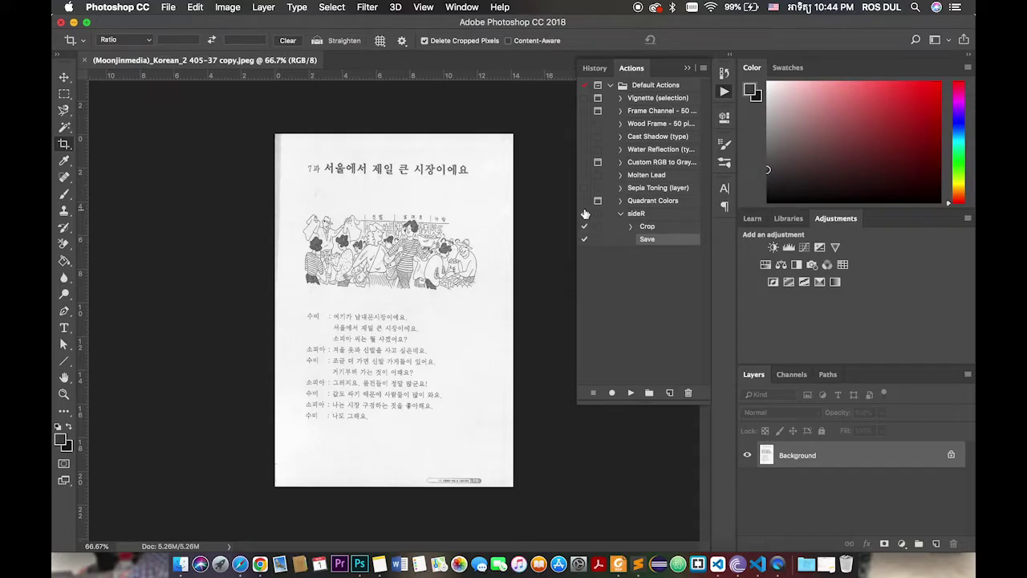
left_click(650, 218)
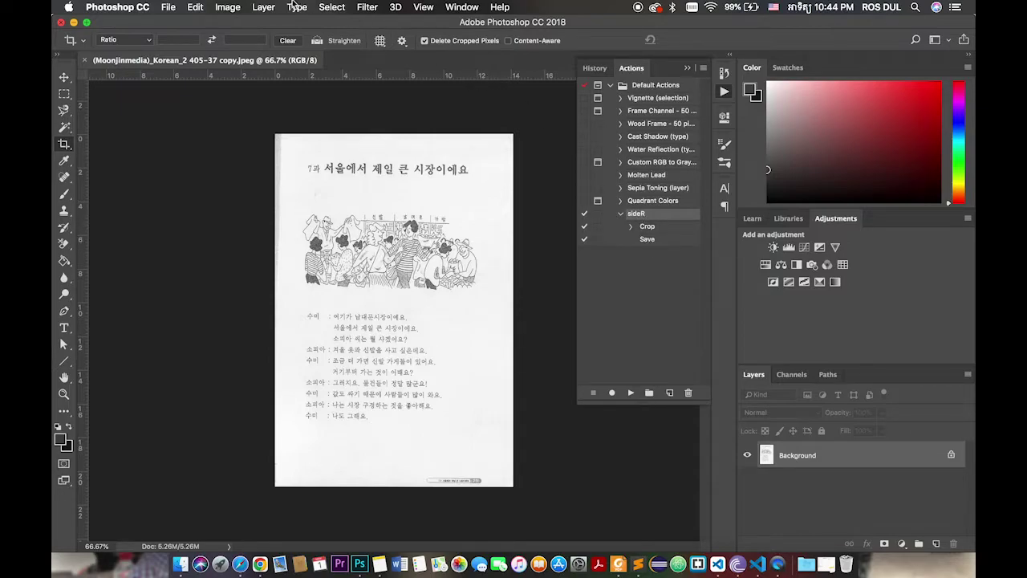
left_click(169, 9)
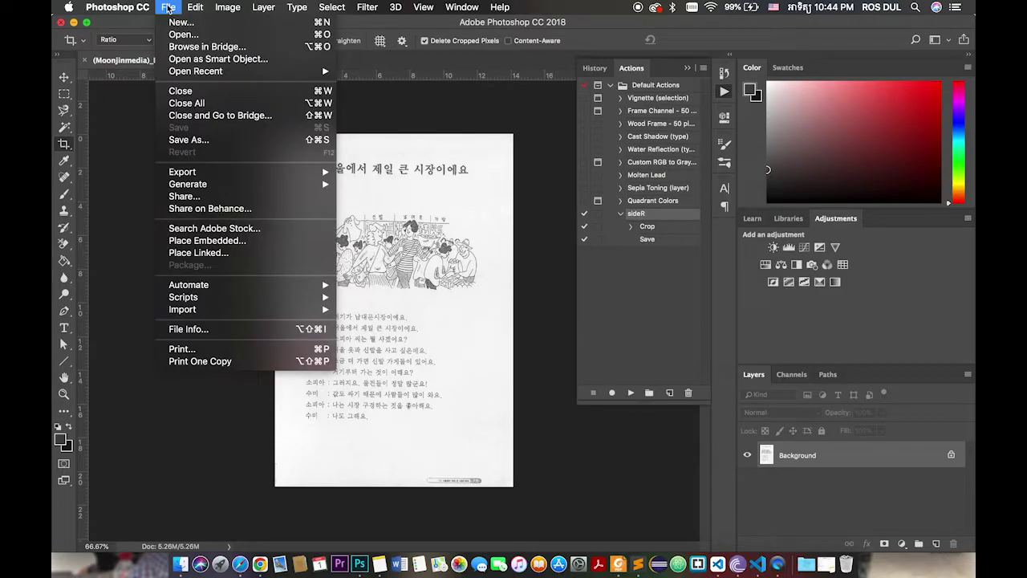
mouse_move(189, 285)
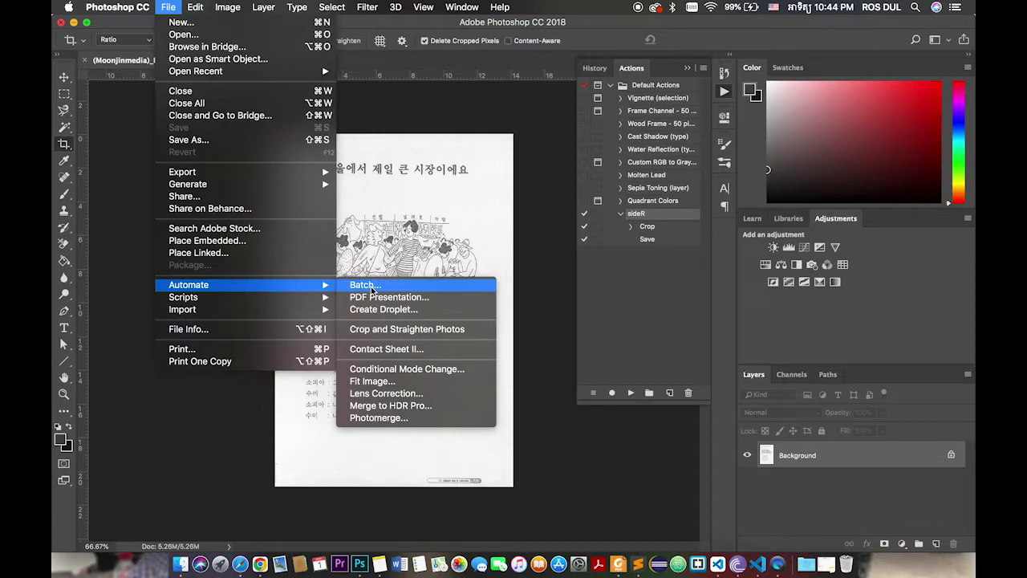
- Batch-run the sideR action over folder b inside book reading as the source folder
left_click(371, 286)
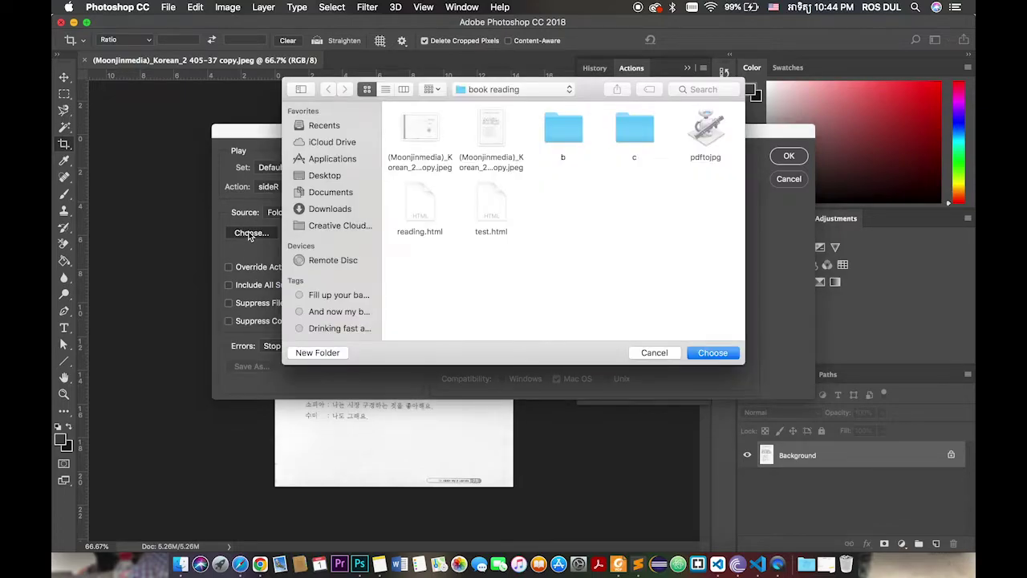
double_click(565, 135)
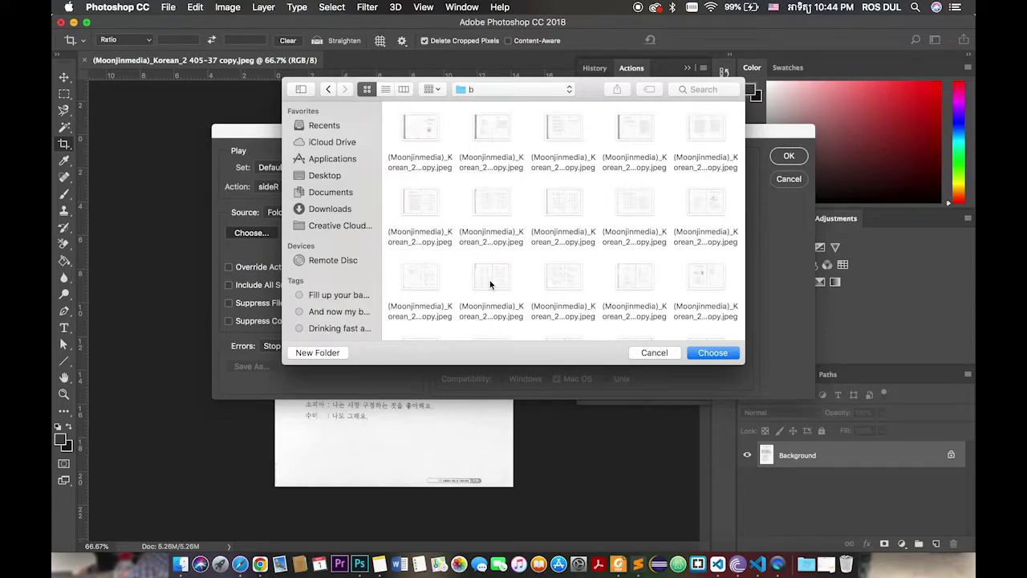
scroll(490, 284, "down", 3)
scroll(490, 284, "up", 5)
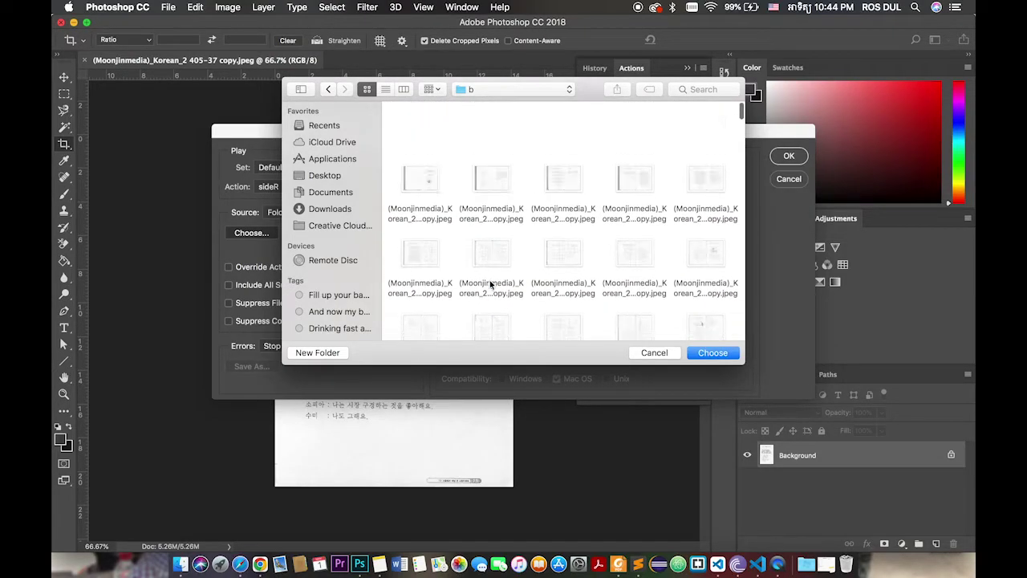
left_click(717, 354)
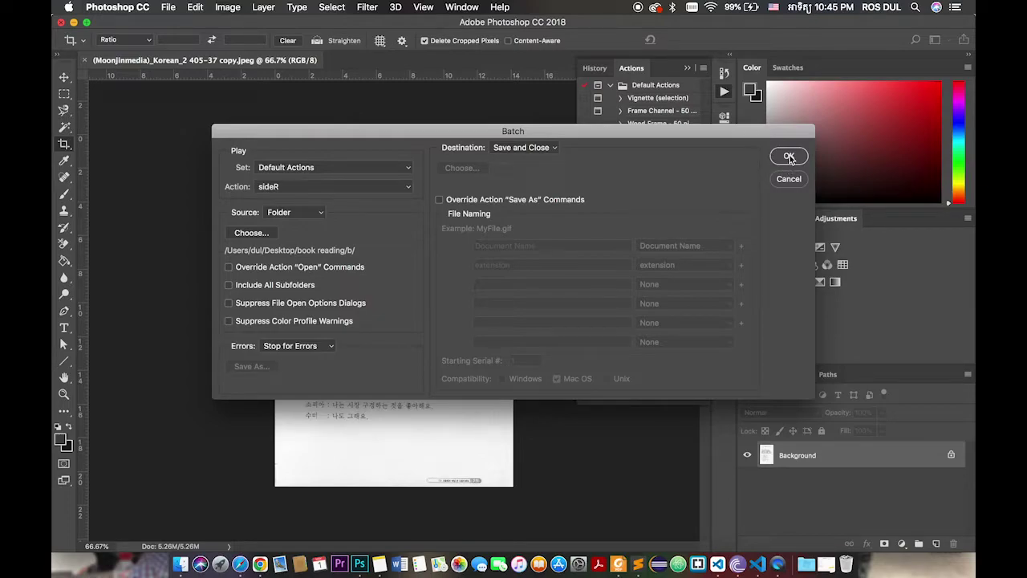
left_click(790, 157)
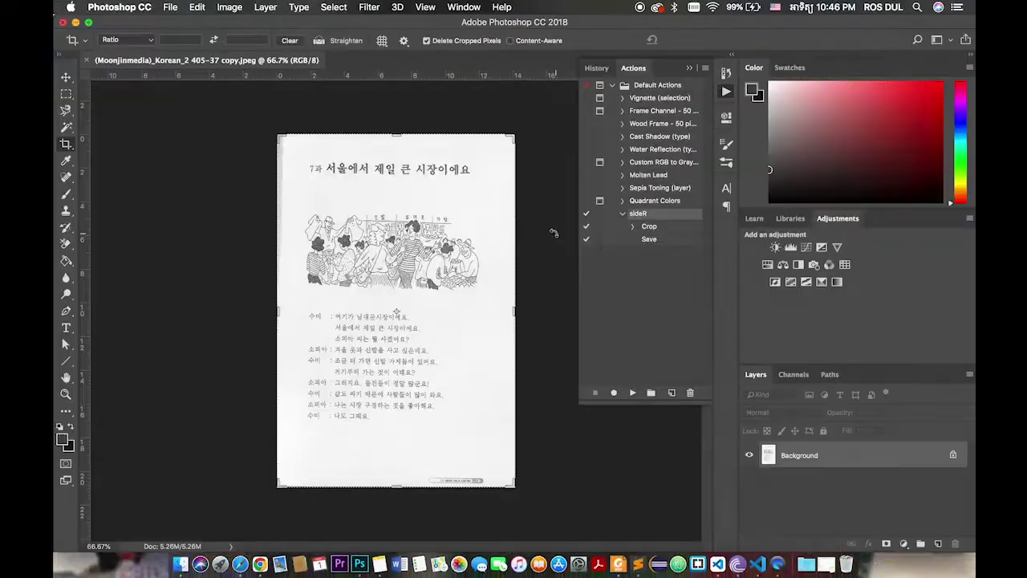
- Once the batch finishes, switch from Photoshop to the Finder space
key("ctrl+Right")
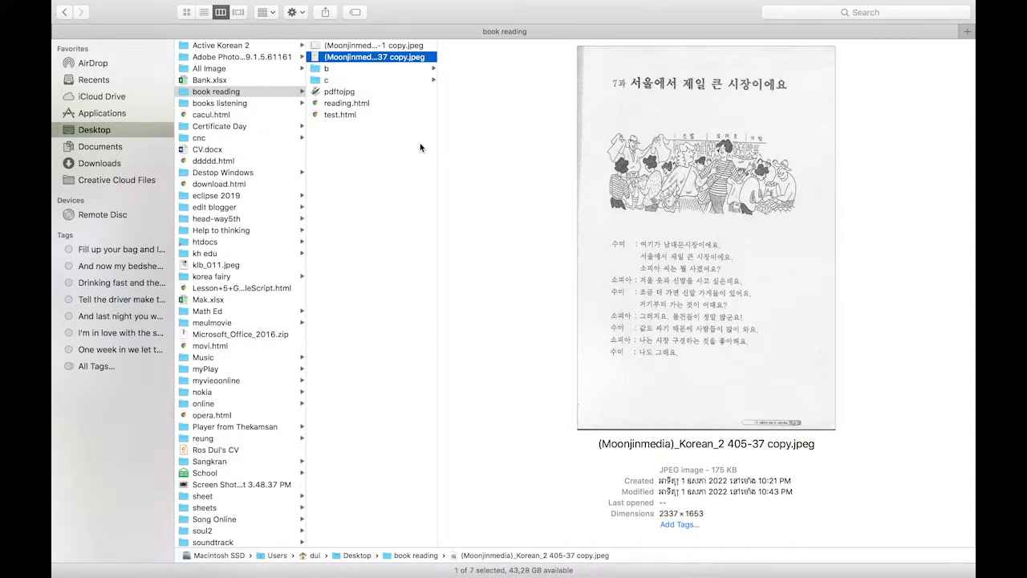
- Step through folder b's cropped 1112×1653 single-page scans, including a full-size Quick Look preview
left_click(371, 68)
left_click(505, 46)
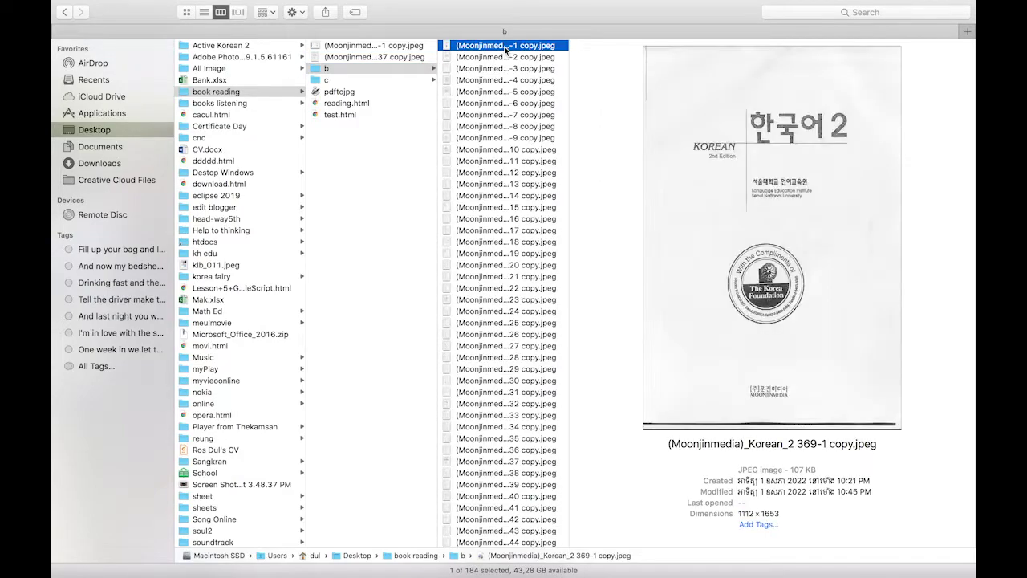
key("Down")
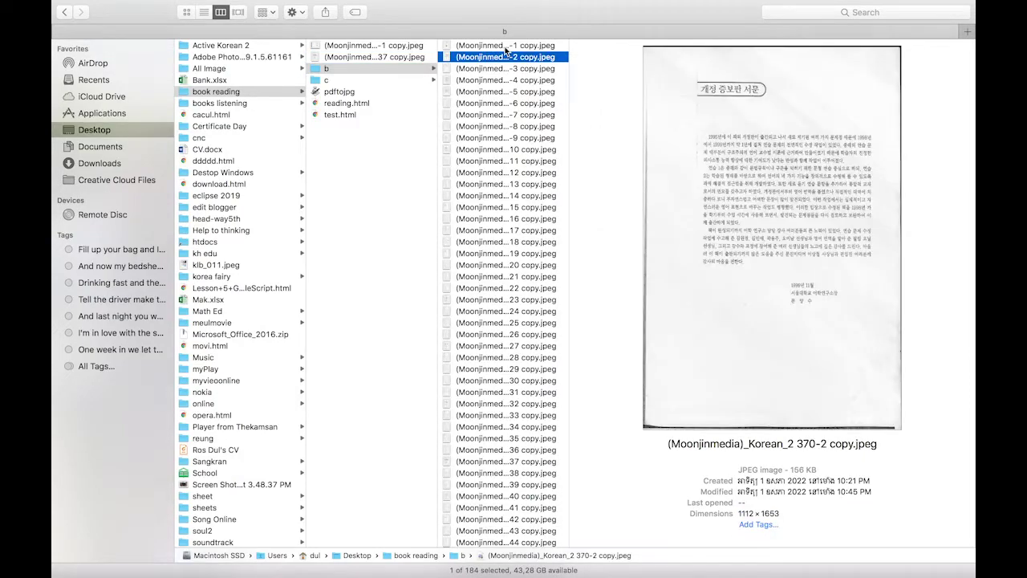
key("Down")
key("Down")
key("Down")
key("Down")
key("Down")
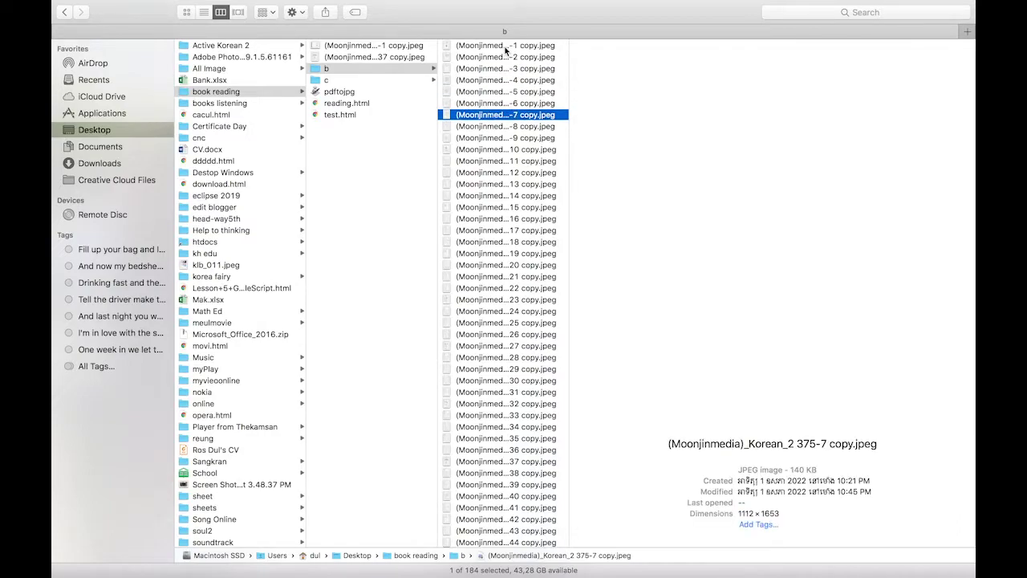
key("Down")
key("Down")
key("Down")
key("Down")
key("Down")
key("Down")
key("Down")
key("Down")
key("Down")
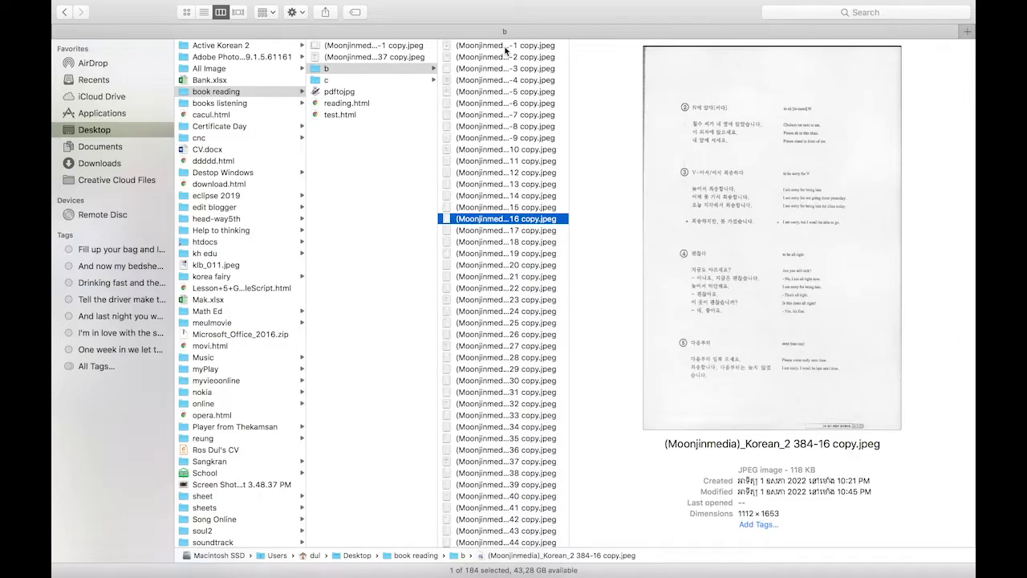
key("space")
key("Down")
key("Down")
key("Down")
key("Down")
key("Down")
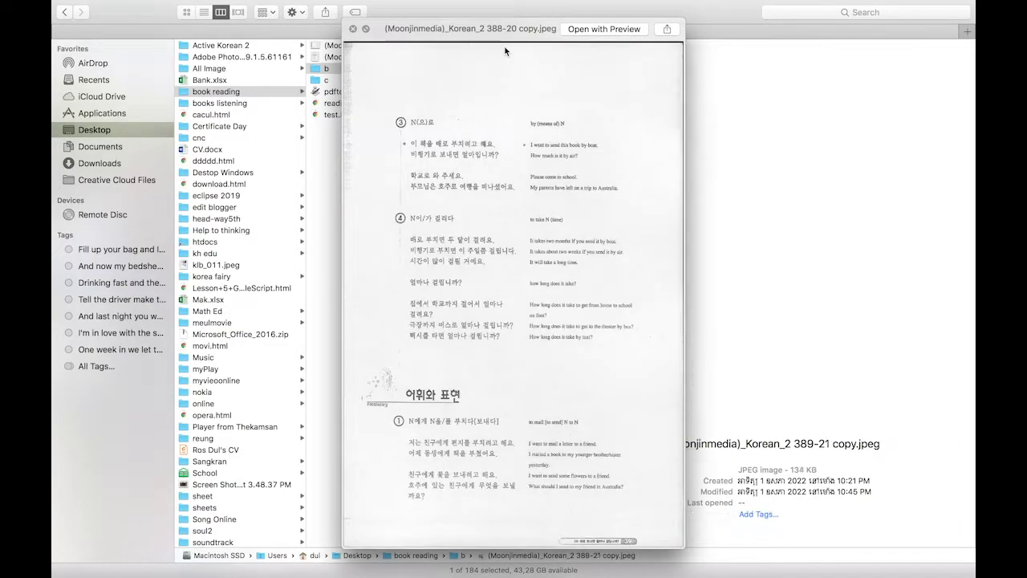
key("Down")
key("Down")
key("Down")
key("Down")
key("Down")
key("Down")
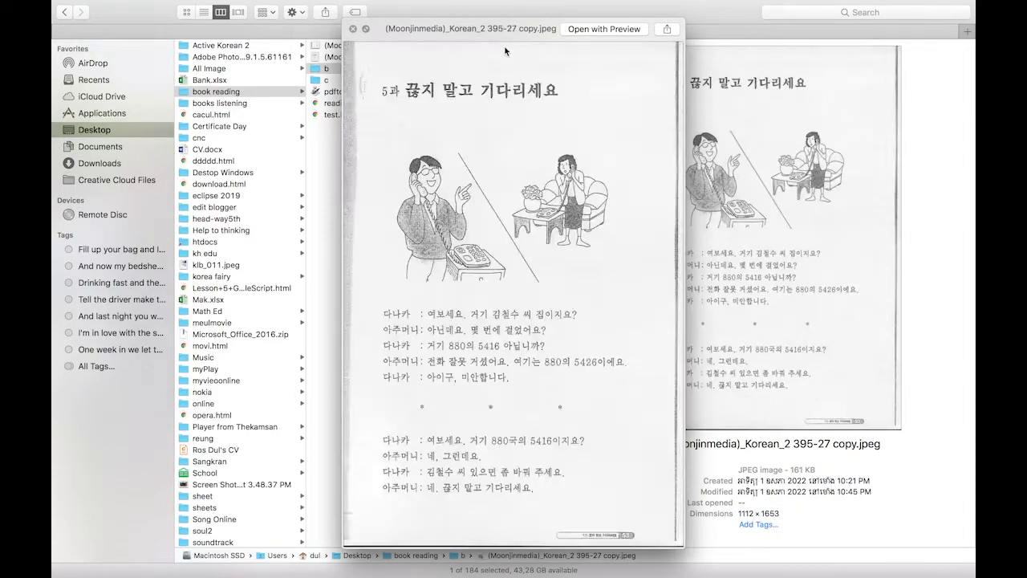